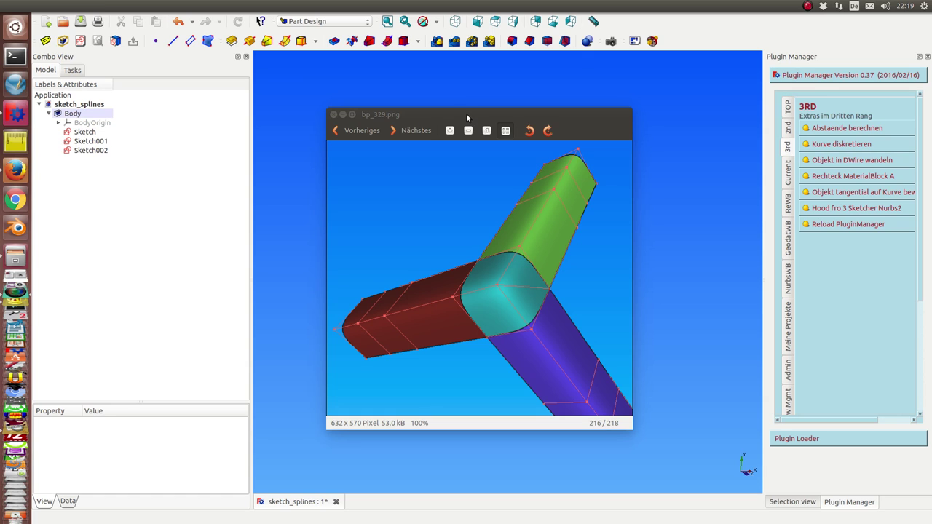
Step: Step to the last reference picture and close the image viewer to return to FreeCAD
{"action": "key", "text": "Right"}
{"action": "key", "text": "Right"}
{"action": "key", "text": "ctrl+w"}
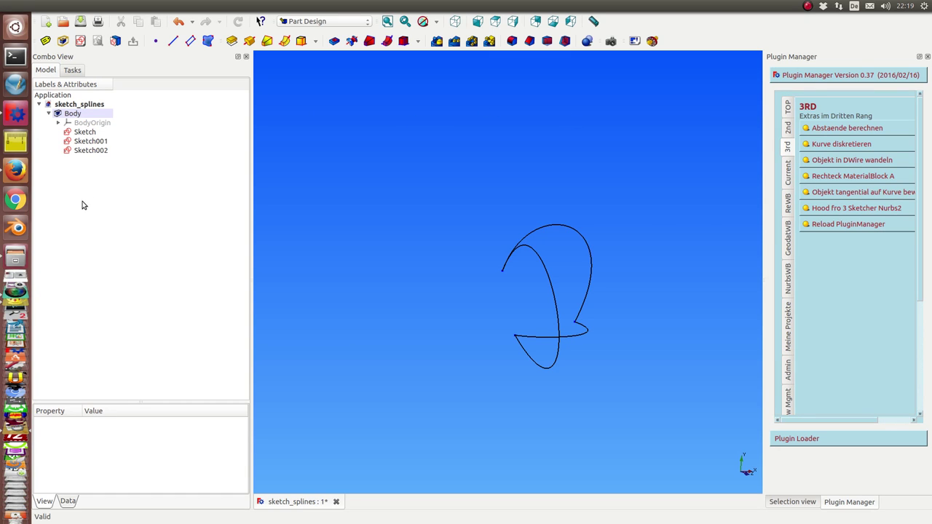
{"action": "middle_click_drag", "start_coordinate": [565, 190], "coordinate": [530, 204]}
{"action": "middle_click_drag", "start_coordinate": [589, 258], "coordinate": [586, 328]}
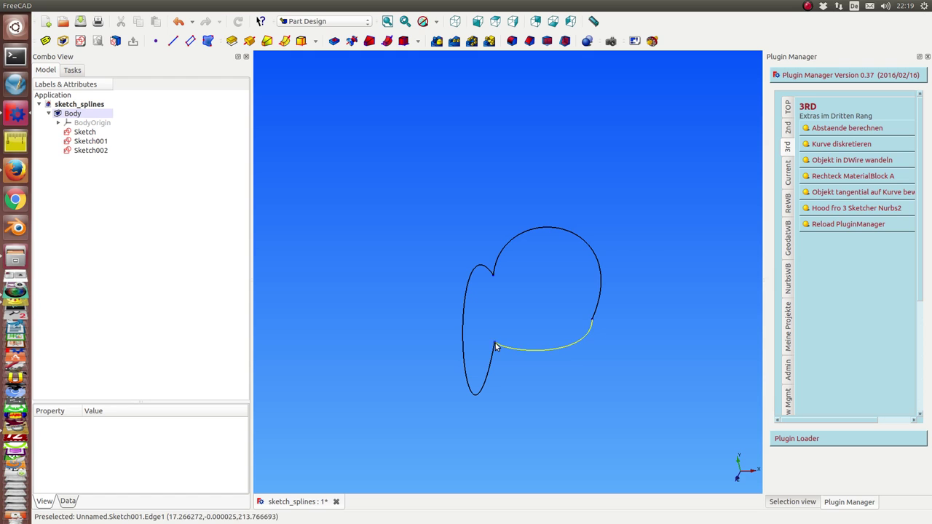
{"action": "mouse_move", "coordinate": [565, 297]}
{"action": "middle_mouse_down"}
{"action": "mouse_move", "coordinate": [497, 291]}
{"action": "mouse_move", "coordinate": [482, 258]}
{"action": "mouse_move", "coordinate": [517, 155]}
{"action": "middle_mouse_up"}
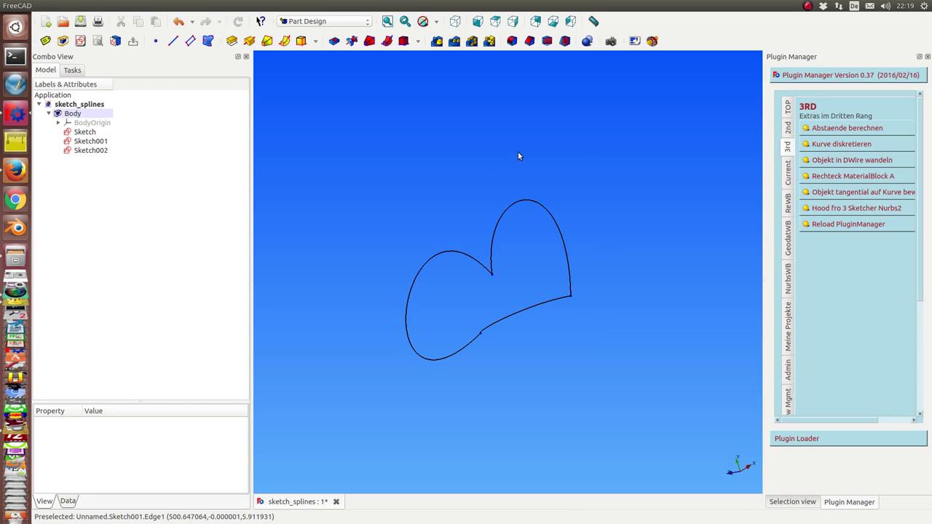
Step: Make the first sketch's B-spline arc lower and flatter by moving two control points inward and down
{"action": "double_click", "coordinate": [84, 131]}
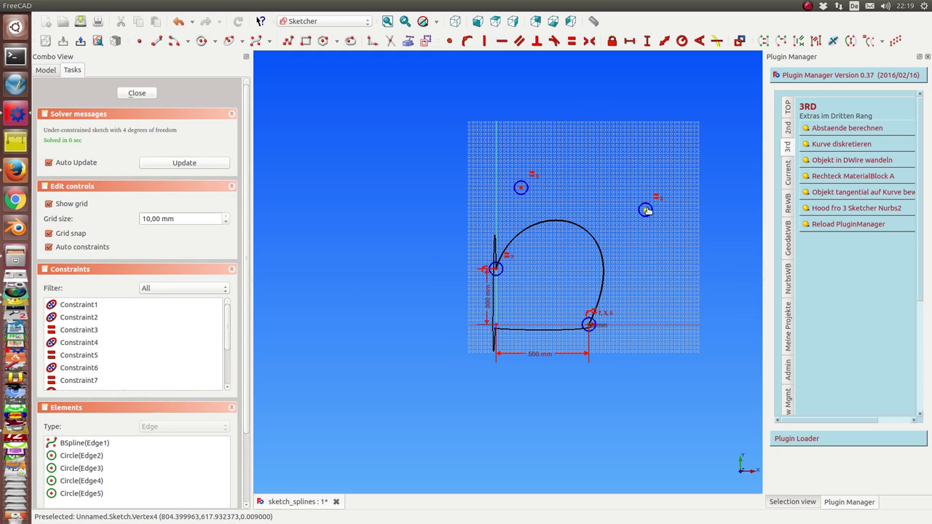
{"action": "left_click_drag", "start_coordinate": [645, 210], "coordinate": [608, 248]}
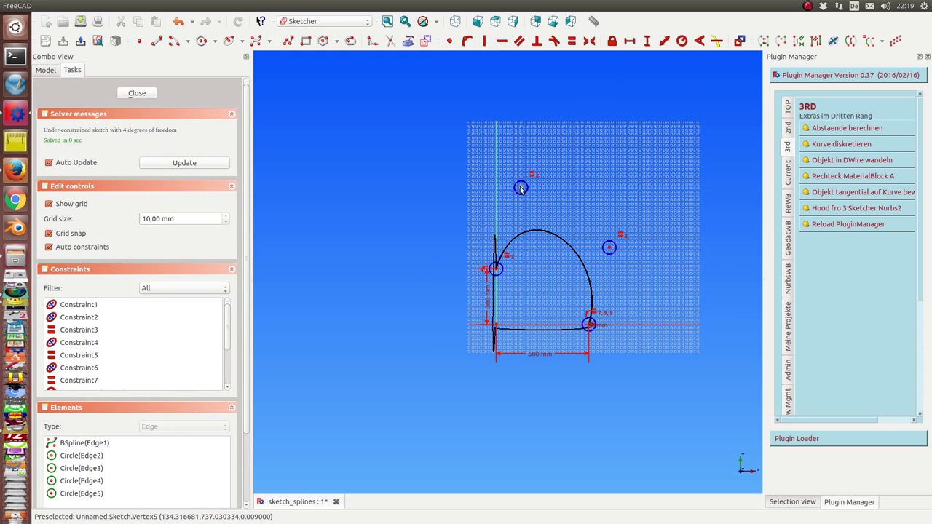
{"action": "left_click_drag", "start_coordinate": [520, 187], "coordinate": [535, 220]}
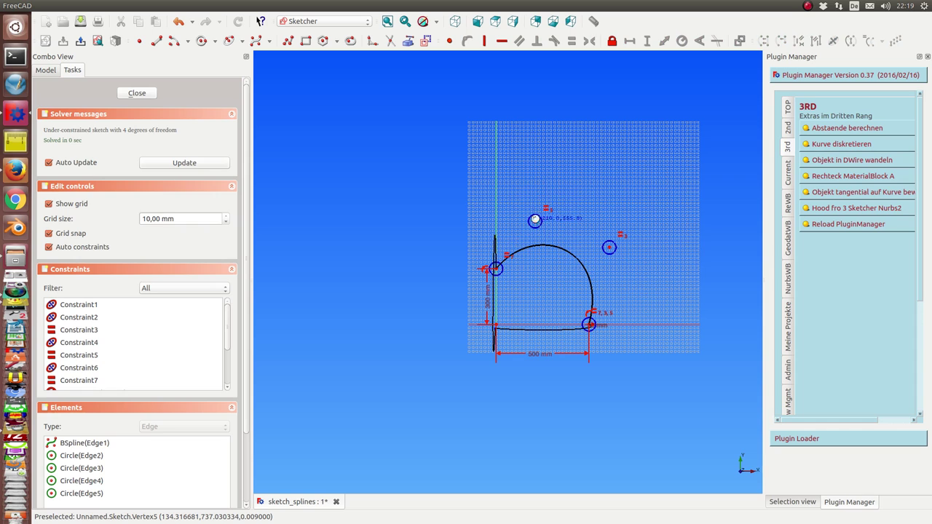
{"action": "left_click", "coordinate": [138, 93]}
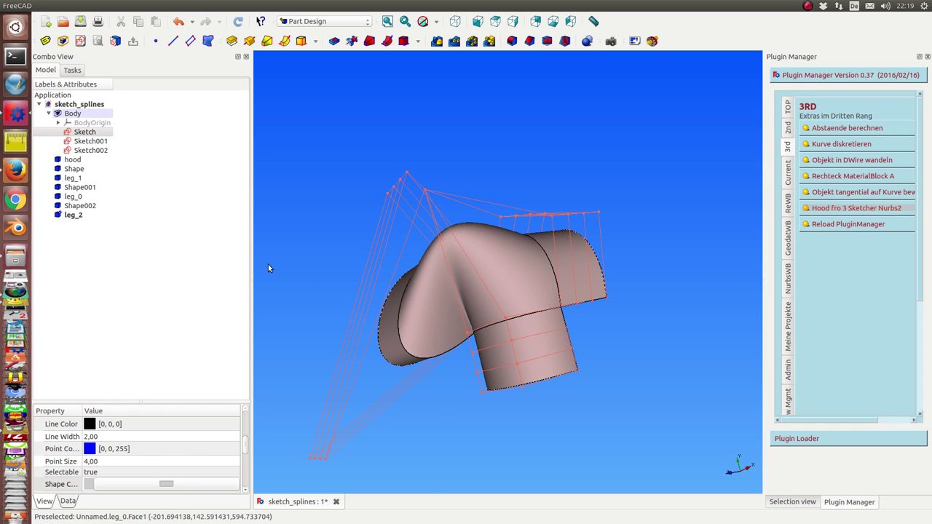
Step: Orbit the generated hood and its three legs to inspect them from several sides
{"action": "middle_click_drag", "start_coordinate": [268, 264], "coordinate": [446, 228]}
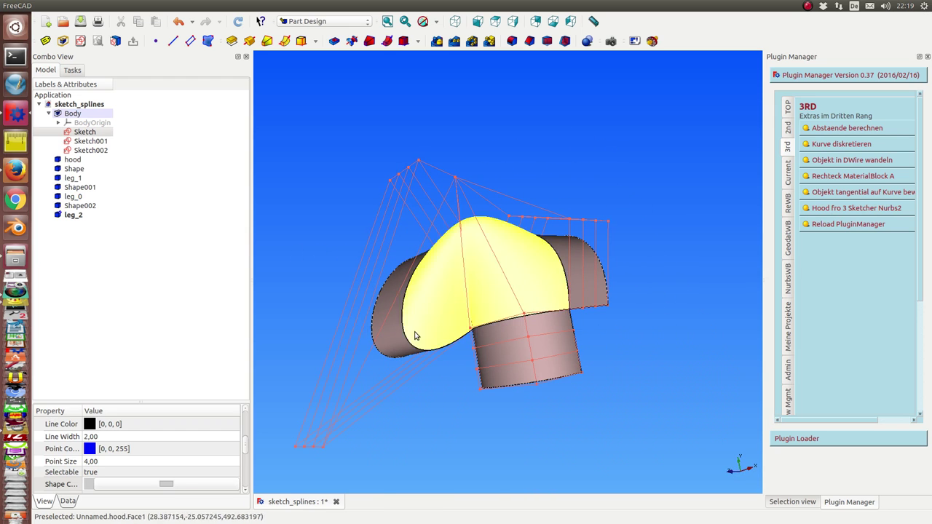
{"action": "middle_click_drag", "start_coordinate": [276, 264], "coordinate": [437, 321]}
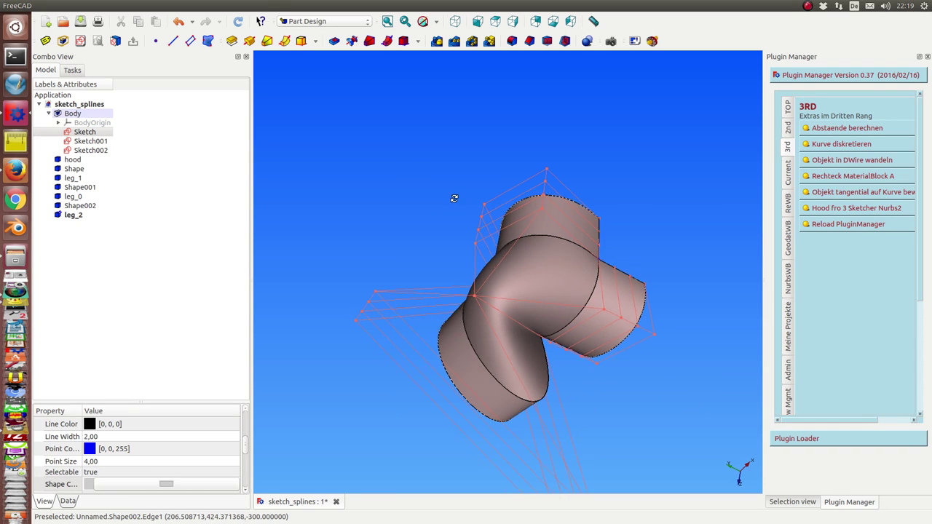
{"action": "middle_click_drag", "start_coordinate": [453, 197], "coordinate": [414, 162]}
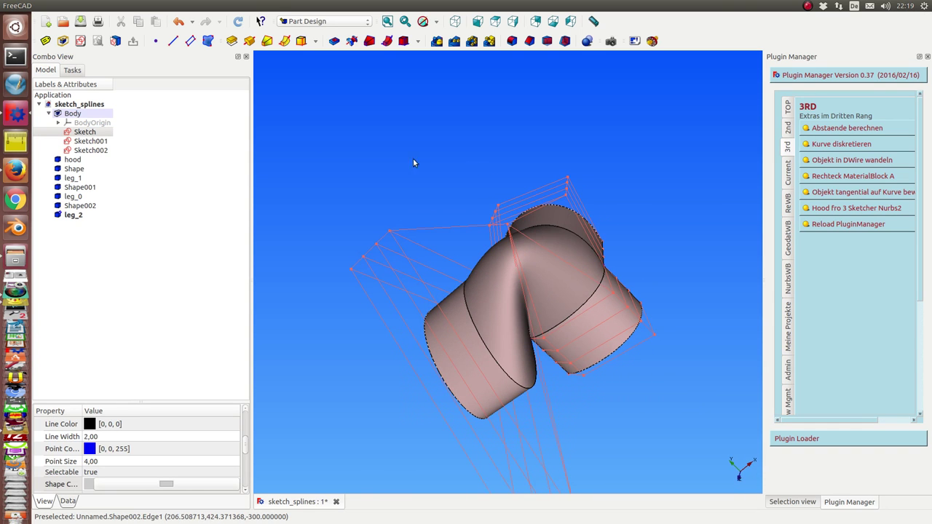
{"action": "middle_click_drag", "start_coordinate": [353, 183], "coordinate": [493, 148]}
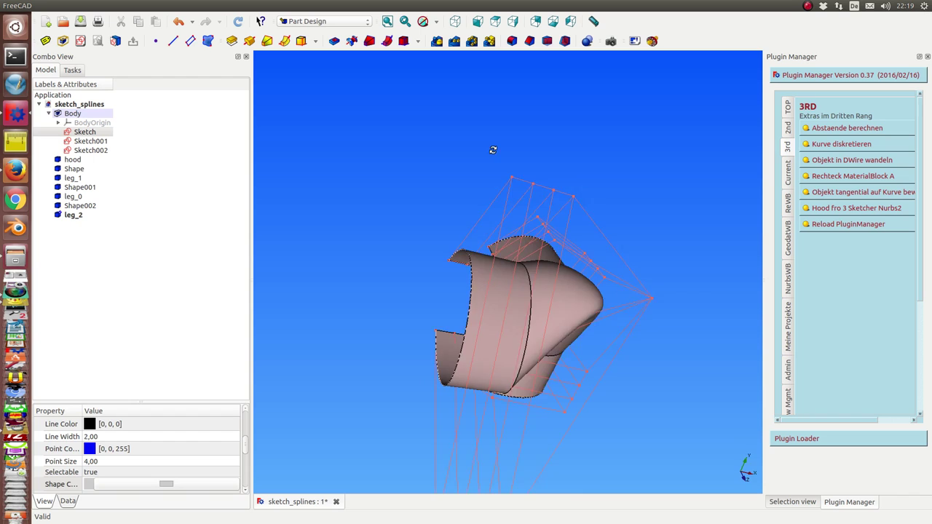
Step: Pull Sketch's right control point outward and raise its top point so the arc bulges right and up
{"action": "double_click", "coordinate": [80, 132]}
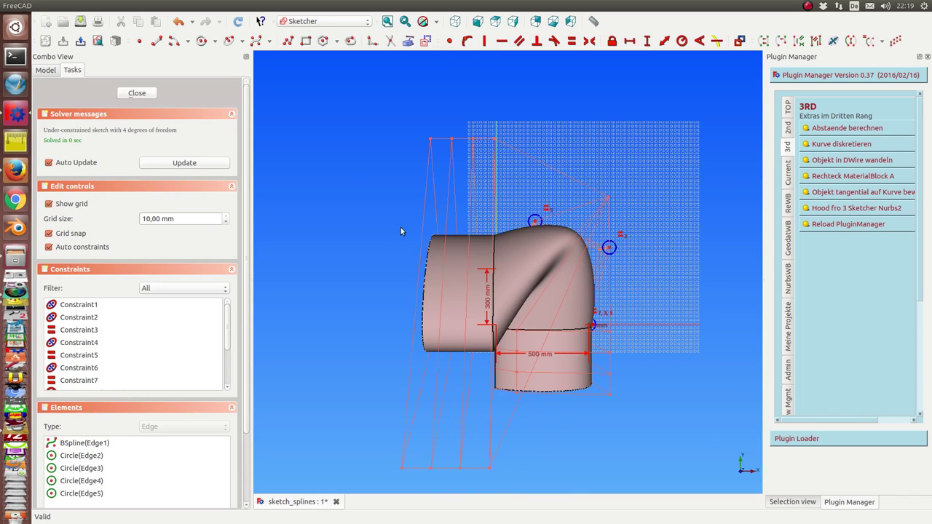
{"action": "left_click_drag", "start_coordinate": [609, 248], "coordinate": [701, 251]}
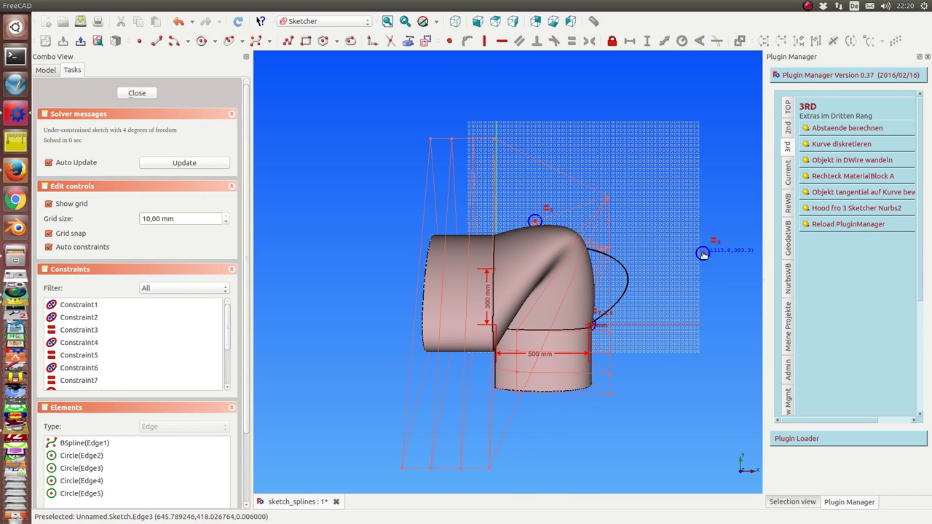
{"action": "left_click_drag", "start_coordinate": [535, 220], "coordinate": [527, 173]}
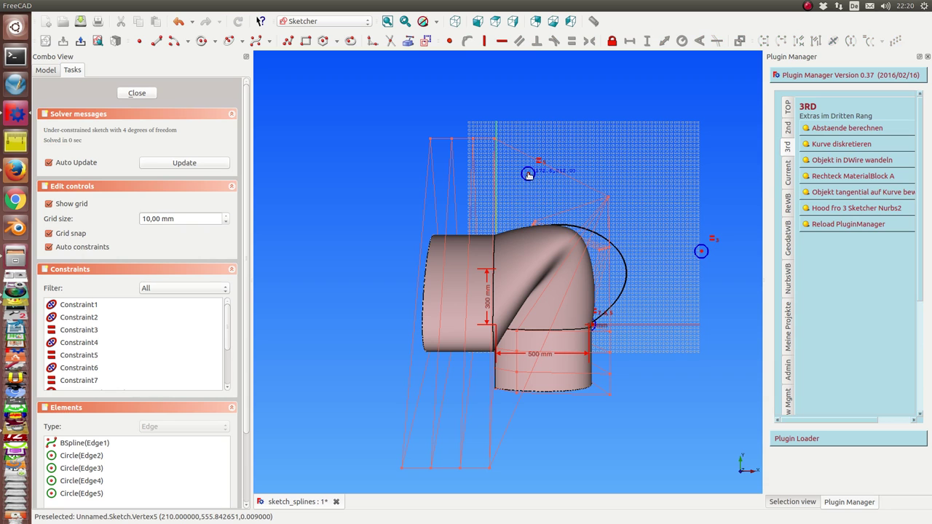
{"action": "left_click", "coordinate": [136, 94]}
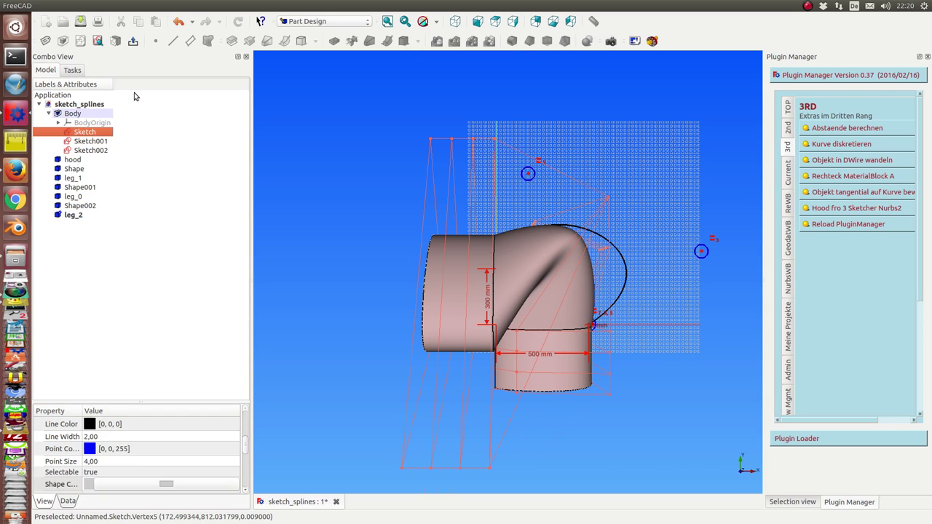
Step: Run the 'Hood fro 3 Sketcher Nurbs2' macro to build hood001 with legs leg_0001 to leg_2001
{"action": "mouse_move", "coordinate": [379, 240]}
{"action": "middle_mouse_down"}
{"action": "mouse_move", "coordinate": [421, 234]}
{"action": "mouse_move", "coordinate": [503, 252]}
{"action": "mouse_move", "coordinate": [483, 284]}
{"action": "middle_mouse_up"}
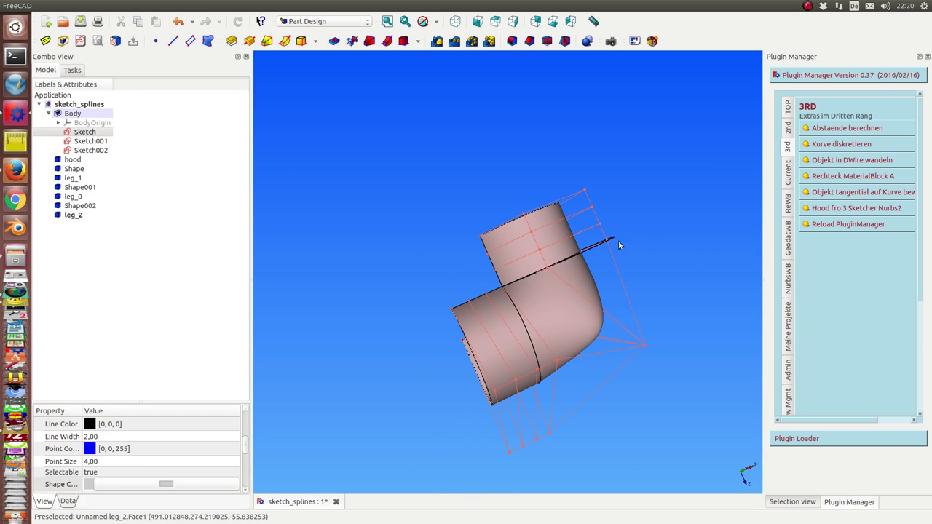
{"action": "middle_click_drag", "start_coordinate": [619, 245], "coordinate": [506, 217]}
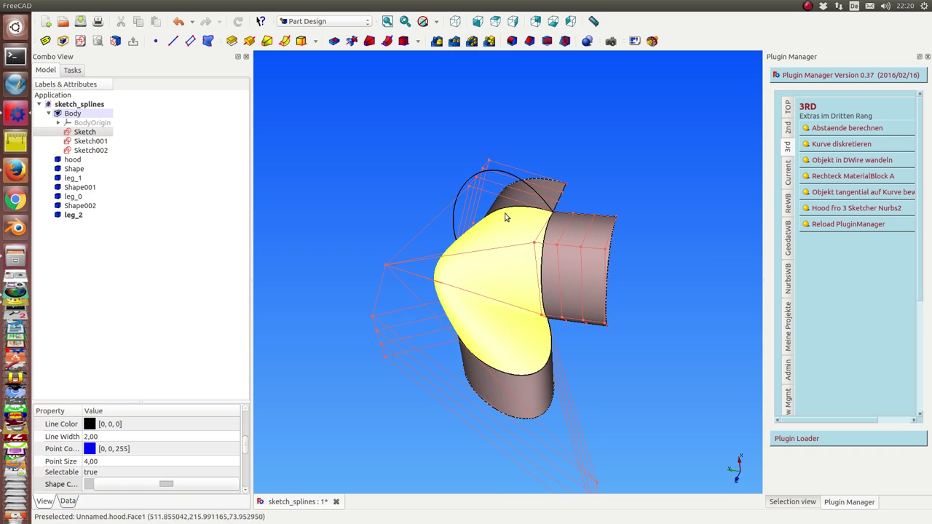
{"action": "left_click", "coordinate": [830, 208]}
{"action": "left_click", "coordinate": [297, 203]}
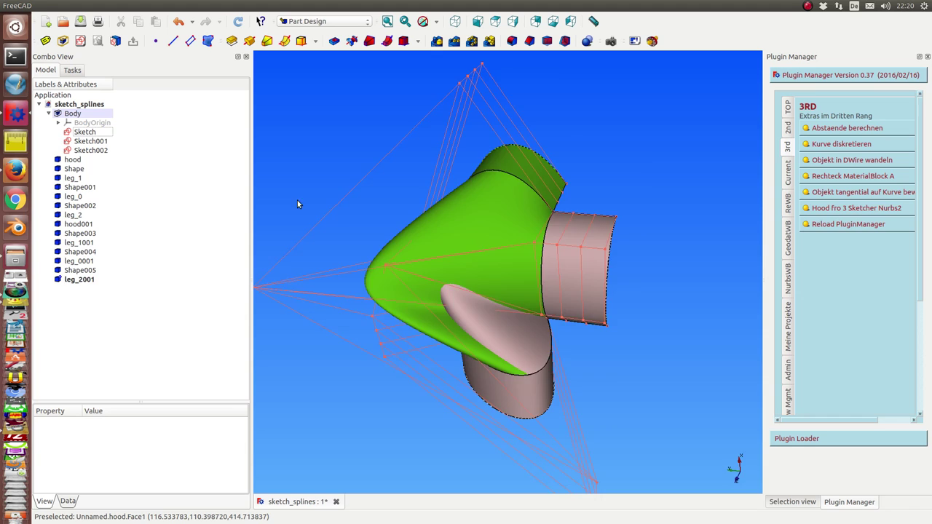
Step: Inspect the new green hood from several angles, then select Sketch001 in the tree
{"action": "middle_click_drag", "start_coordinate": [297, 204], "coordinate": [235, 243]}
{"action": "middle_click_drag", "start_coordinate": [327, 189], "coordinate": [425, 176]}
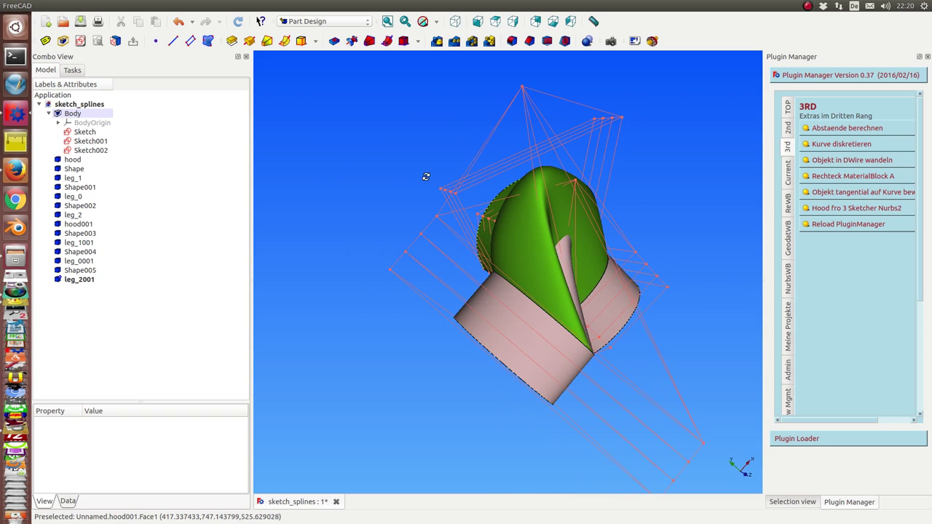
{"action": "middle_click_drag", "start_coordinate": [478, 110], "coordinate": [559, 123]}
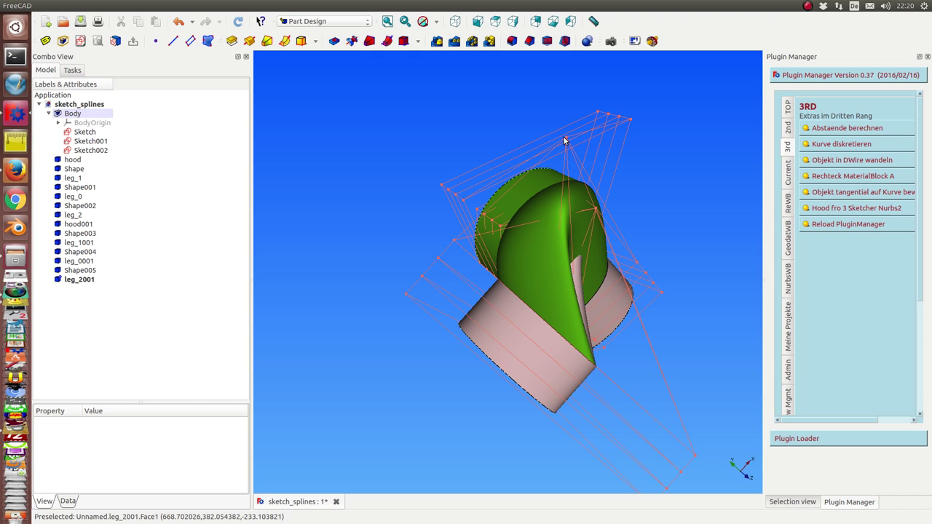
{"action": "middle_click_drag", "start_coordinate": [489, 126], "coordinate": [560, 211]}
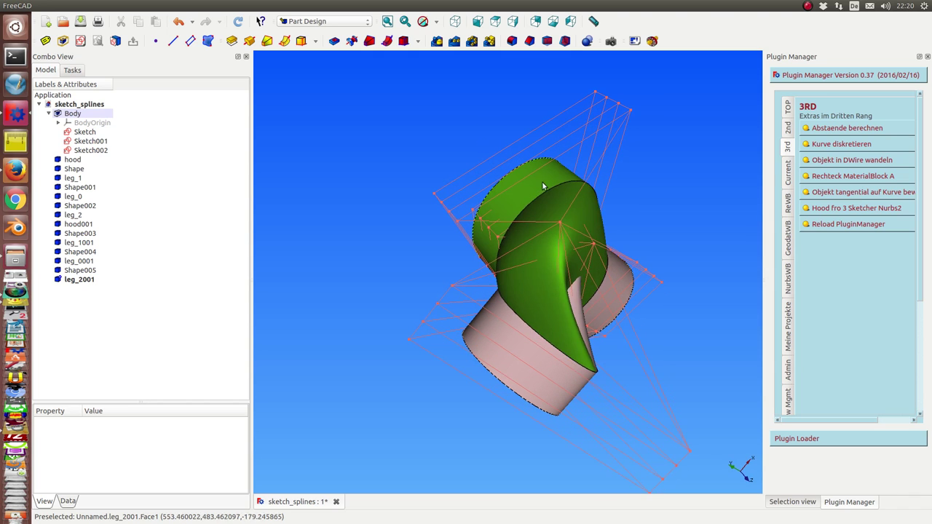
{"action": "left_click", "coordinate": [559, 222]}
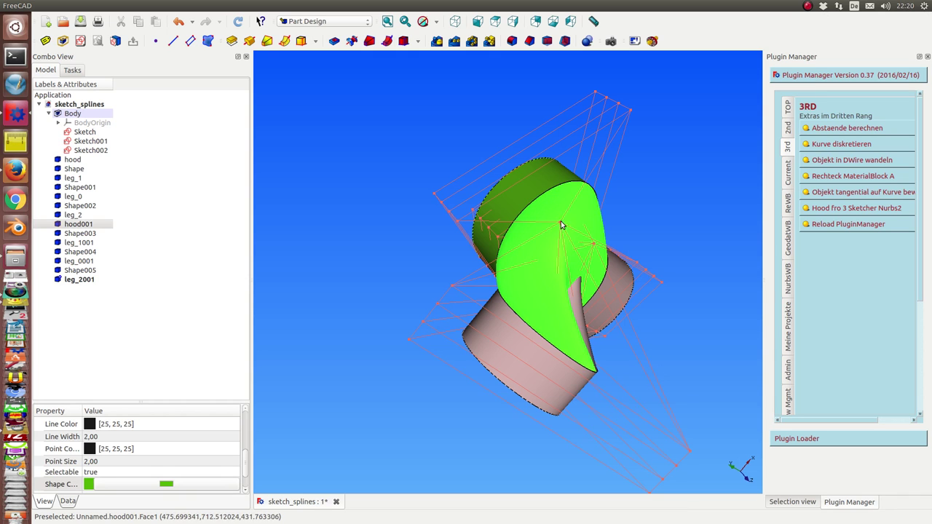
{"action": "middle_click_drag", "start_coordinate": [561, 225], "coordinate": [494, 260]}
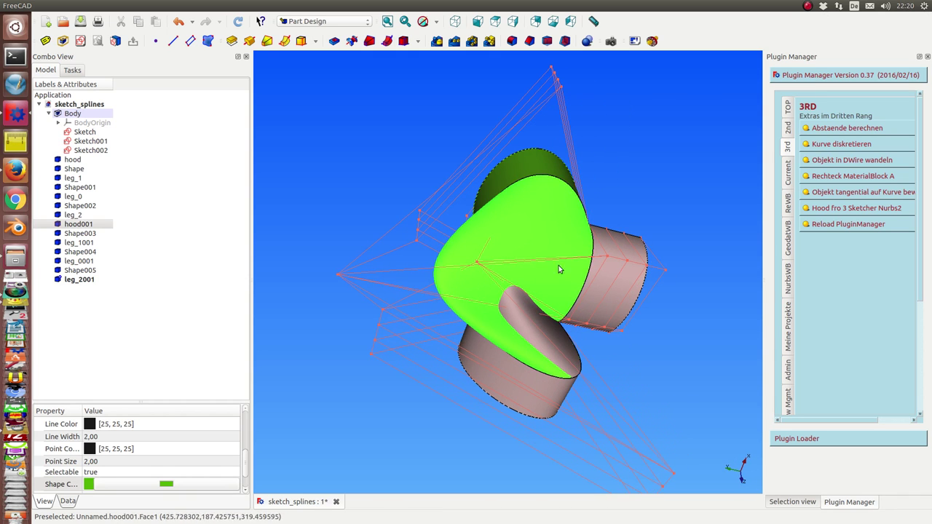
{"action": "middle_click_drag", "start_coordinate": [454, 333], "coordinate": [427, 182]}
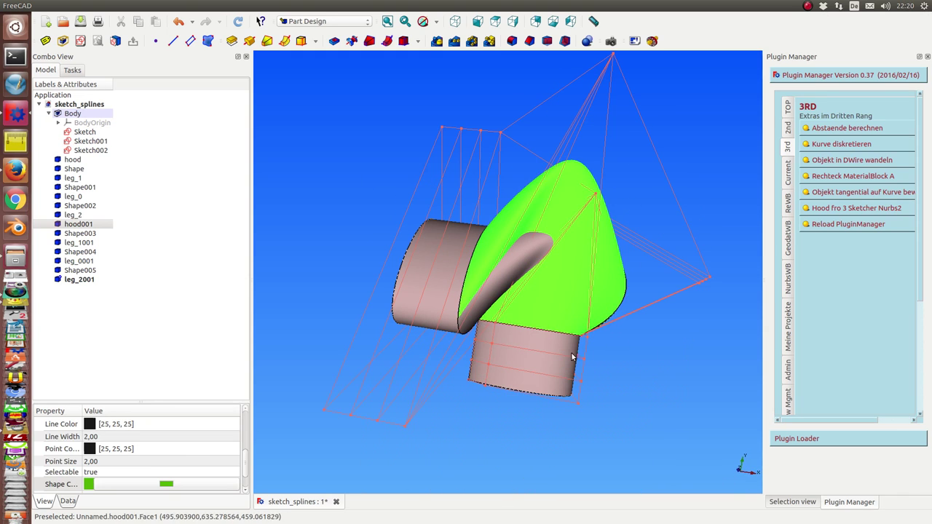
{"action": "middle_click_drag", "start_coordinate": [372, 216], "coordinate": [404, 300]}
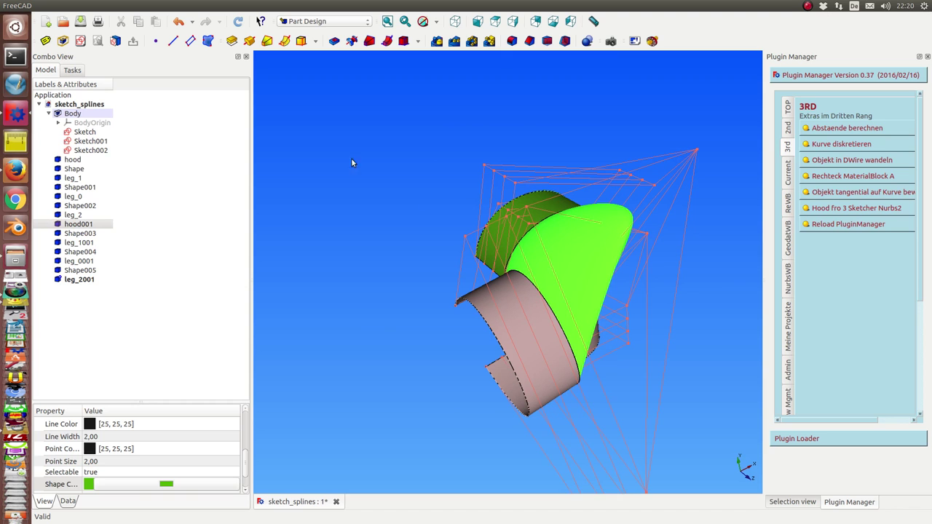
{"action": "mouse_move", "coordinate": [351, 163]}
{"action": "middle_mouse_down"}
{"action": "mouse_move", "coordinate": [368, 254]}
{"action": "mouse_move", "coordinate": [567, 142]}
{"action": "mouse_move", "coordinate": [567, 181]}
{"action": "mouse_move", "coordinate": [514, 180]}
{"action": "mouse_move", "coordinate": [505, 193]}
{"action": "middle_mouse_up"}
{"action": "left_click", "coordinate": [93, 135]}
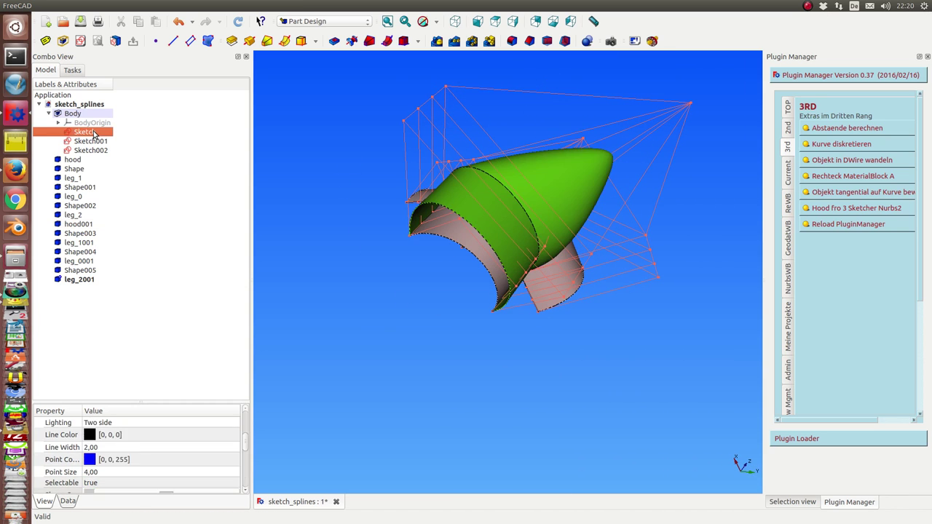
{"action": "left_click", "coordinate": [91, 142]}
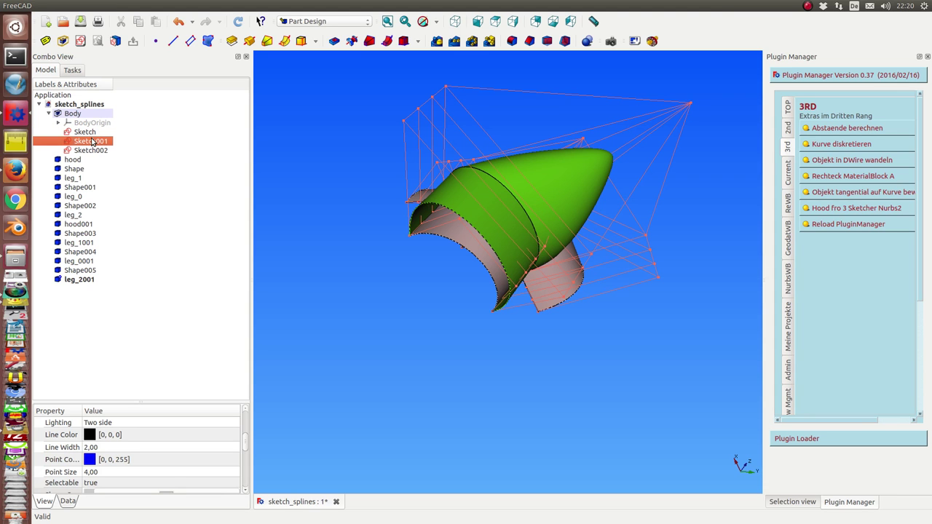
Step: Move one of Sketch001's B-spline control points down and left, then close the sketch
{"action": "double_click", "coordinate": [90, 142]}
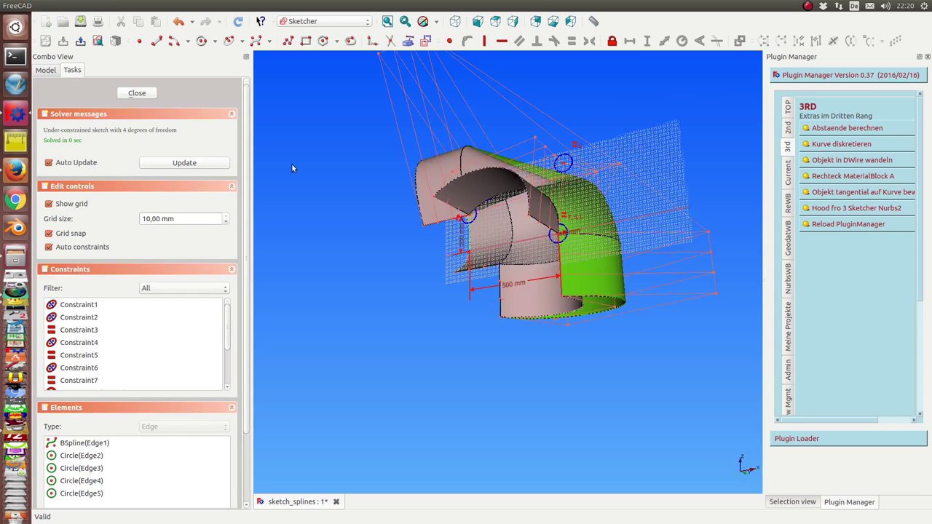
{"action": "left_click_drag", "start_coordinate": [607, 189], "coordinate": [539, 213]}
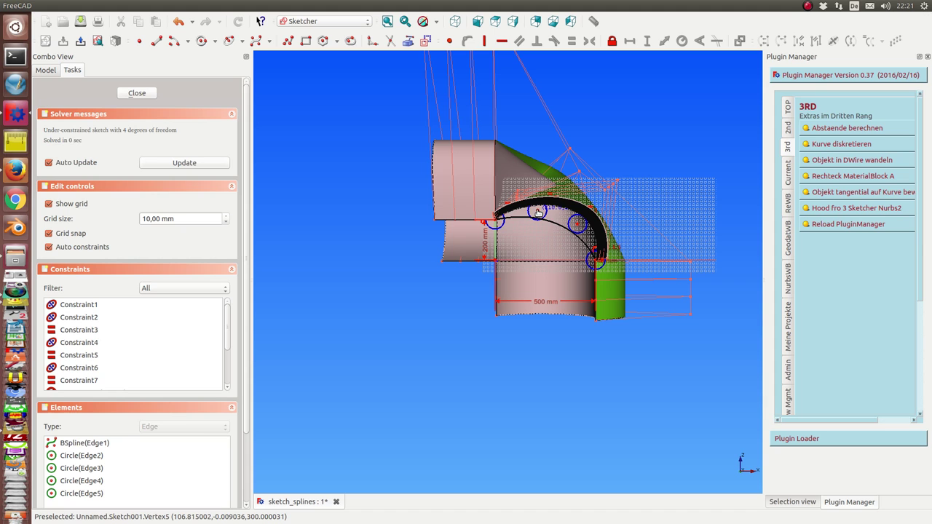
{"action": "left_click", "coordinate": [137, 94]}
Step: Rebuild the hood as hood002 with legs leg_0002 to leg_2002 using the 'Hood fro 3 Sketcher Nurbs2' macro
{"action": "mouse_move", "coordinate": [553, 196]}
{"action": "middle_mouse_down"}
{"action": "mouse_move", "coordinate": [628, 161]}
{"action": "mouse_move", "coordinate": [644, 188]}
{"action": "middle_mouse_up"}
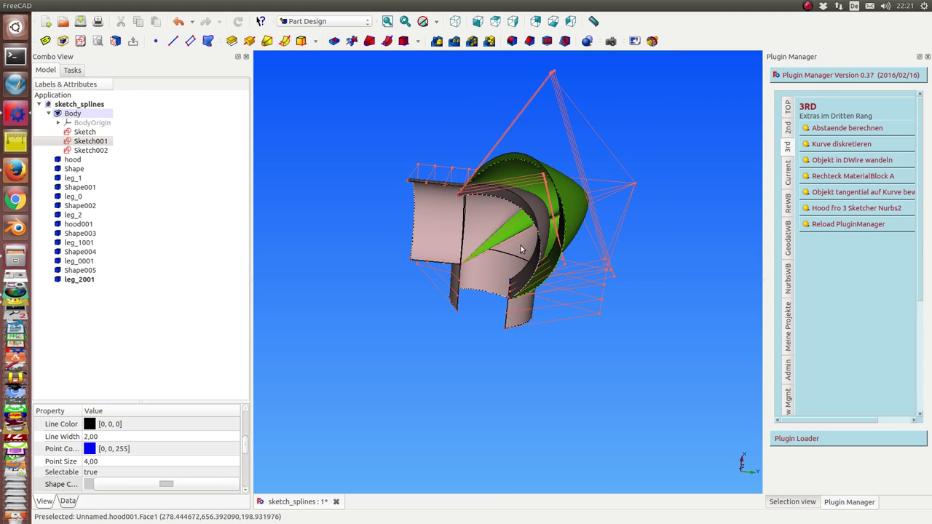
{"action": "left_click", "coordinate": [856, 208]}
{"action": "mouse_move", "coordinate": [653, 241]}
{"action": "middle_mouse_down"}
{"action": "mouse_move", "coordinate": [426, 156]}
{"action": "mouse_move", "coordinate": [440, 243]}
{"action": "mouse_move", "coordinate": [493, 322]}
{"action": "mouse_move", "coordinate": [709, 202]}
{"action": "mouse_move", "coordinate": [343, 203]}
{"action": "mouse_move", "coordinate": [471, 141]}
{"action": "mouse_move", "coordinate": [443, 136]}
{"action": "mouse_move", "coordinate": [511, 195]}
{"action": "mouse_move", "coordinate": [482, 188]}
{"action": "mouse_move", "coordinate": [495, 211]}
{"action": "middle_mouse_up"}
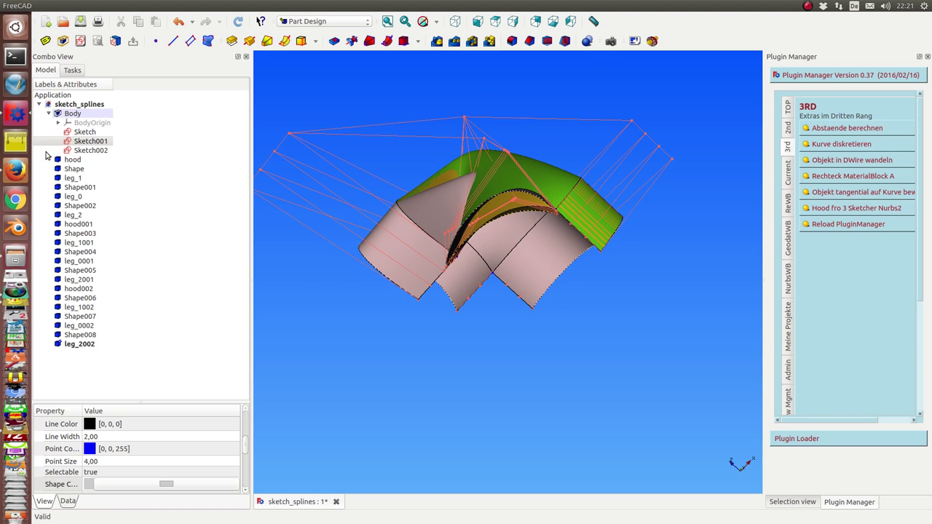
Step: Drag Sketch002's B-spline poles far right into a long loop reaching beyond the hood, then close it
{"action": "double_click", "coordinate": [89, 150]}
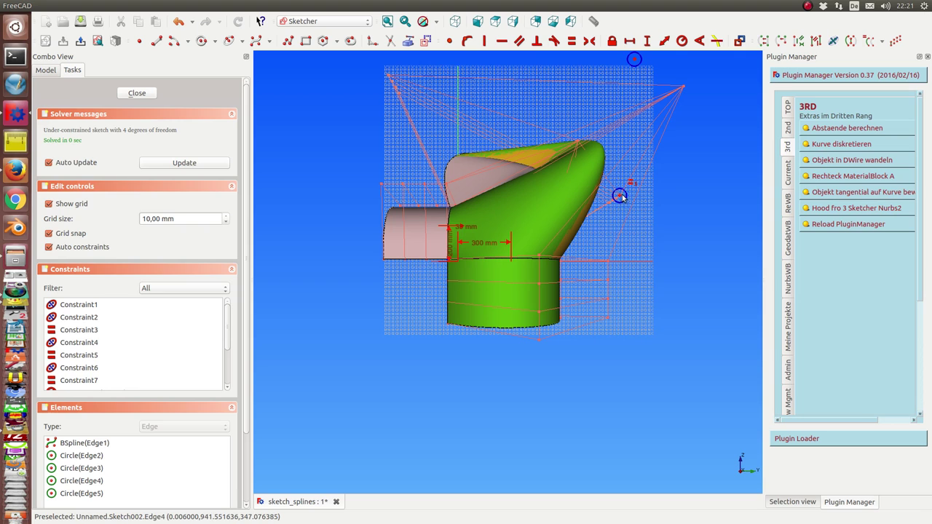
{"action": "left_click_drag", "start_coordinate": [619, 197], "coordinate": [746, 189]}
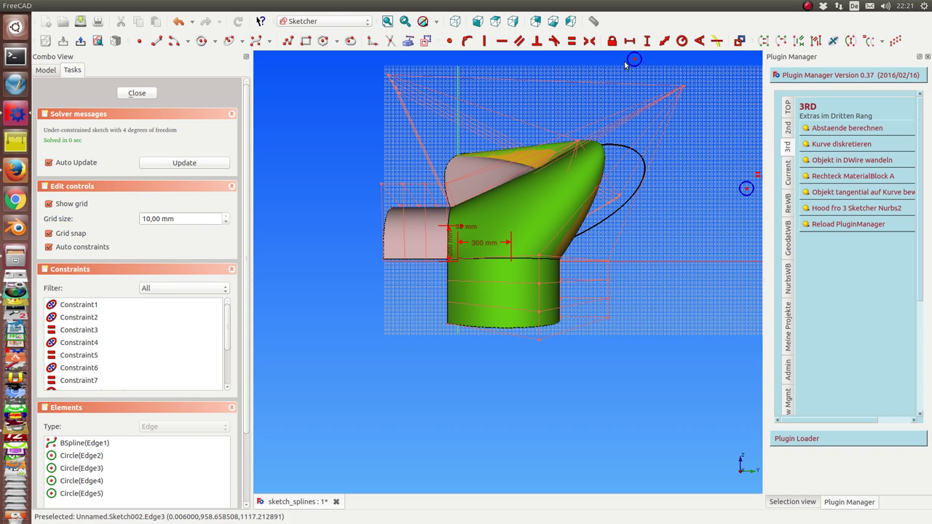
{"action": "left_click_drag", "start_coordinate": [636, 61], "coordinate": [738, 74]}
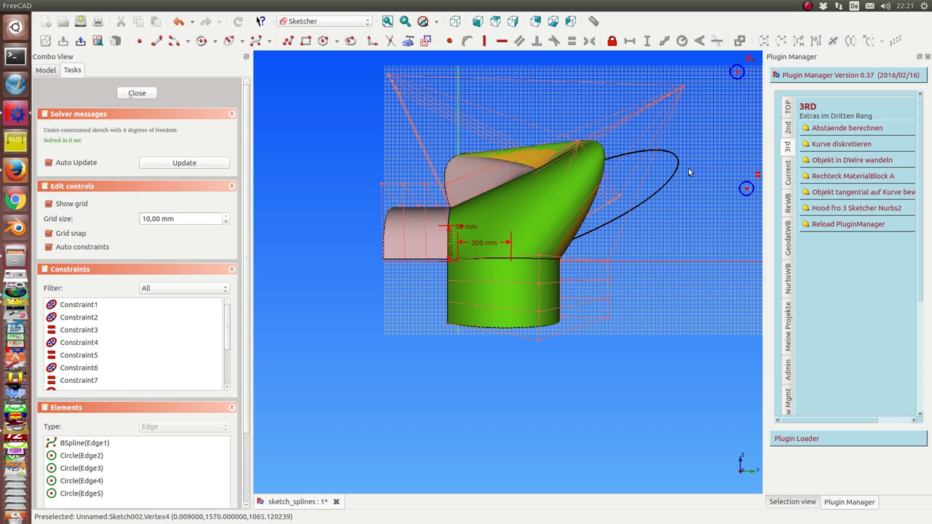
{"action": "scroll", "coordinate": [582, 254], "scroll_direction": "down", "scroll_amount": 3}
{"action": "mouse_move", "coordinate": [582, 254]}
{"action": "middle_mouse_down"}
{"action": "mouse_move", "coordinate": [578, 270]}
{"action": "mouse_move", "coordinate": [503, 272]}
{"action": "mouse_move", "coordinate": [484, 233]}
{"action": "mouse_move", "coordinate": [466, 315]}
{"action": "mouse_move", "coordinate": [634, 354]}
{"action": "mouse_move", "coordinate": [657, 326]}
{"action": "mouse_move", "coordinate": [372, 318]}
{"action": "mouse_move", "coordinate": [733, 276]}
{"action": "middle_mouse_up"}
{"action": "left_click", "coordinate": [137, 93]}
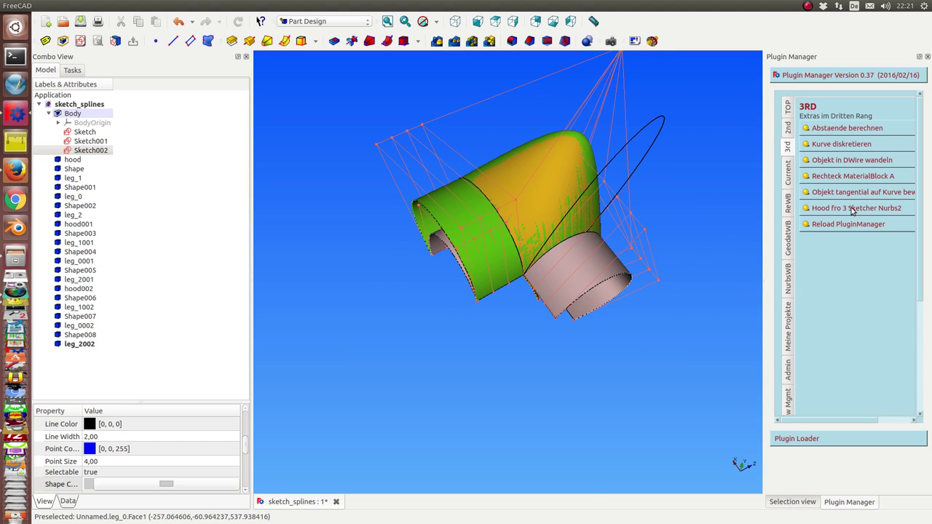